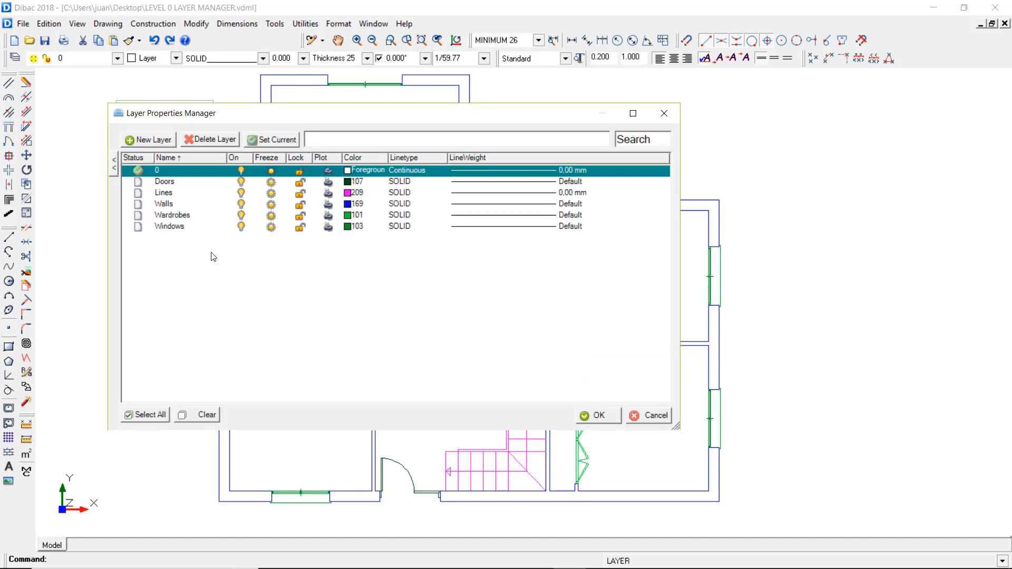
# Step: Shrink the Layer Properties Manager window to fit its layer list and accept it
pyautogui.moveTo(676, 426)
pyautogui.mouseDown()
pyautogui.moveTo(659, 308)
pyautogui.moveTo(636, 303)
pyautogui.mouseUp()
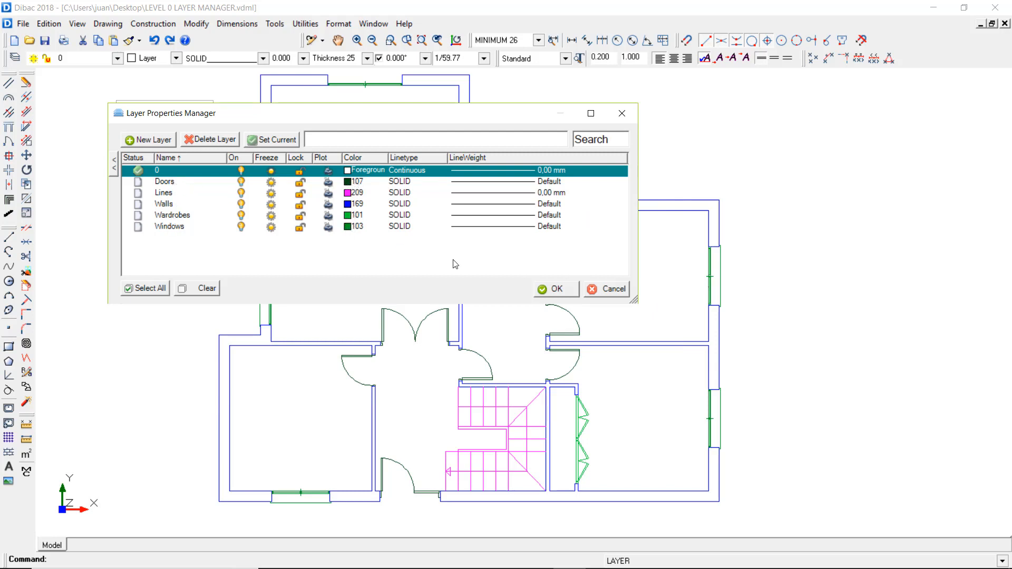
pyautogui.click(552, 290)
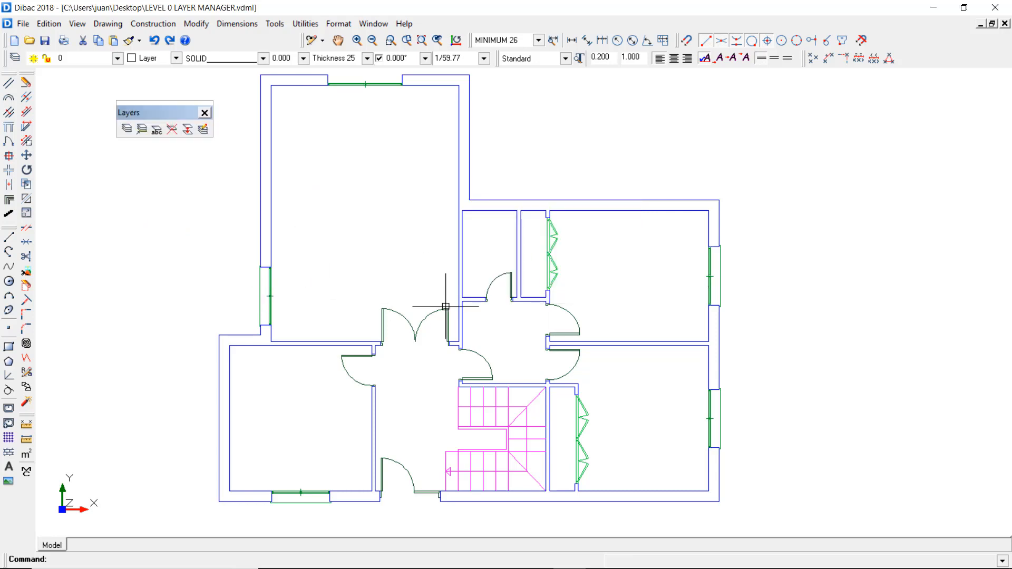
# Step: Capture the current layer from a window, a wall and finally the staircase, making Windows, Walls and Lines current in turn
pyautogui.click(141, 130)
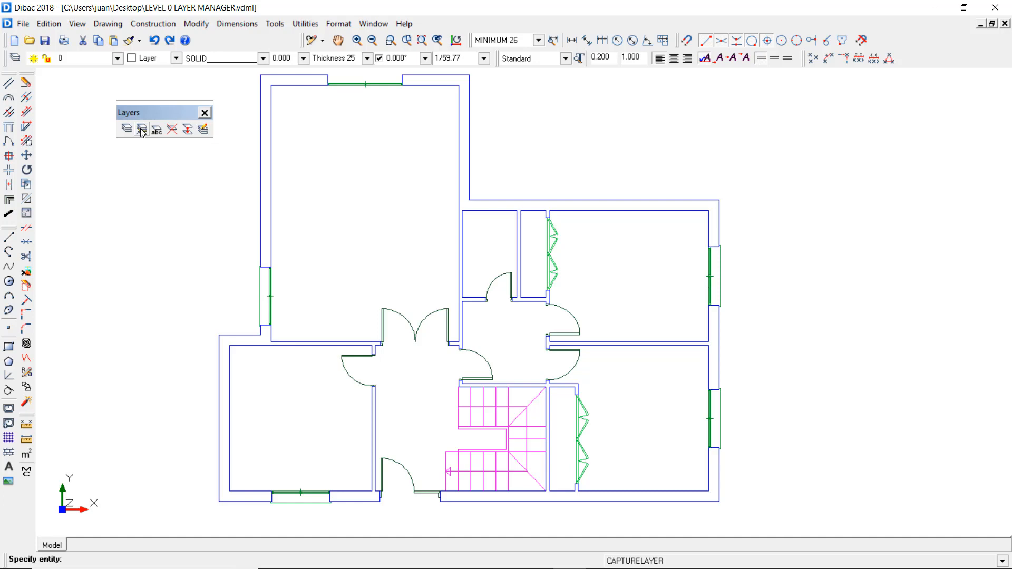
pyautogui.click(268, 296)
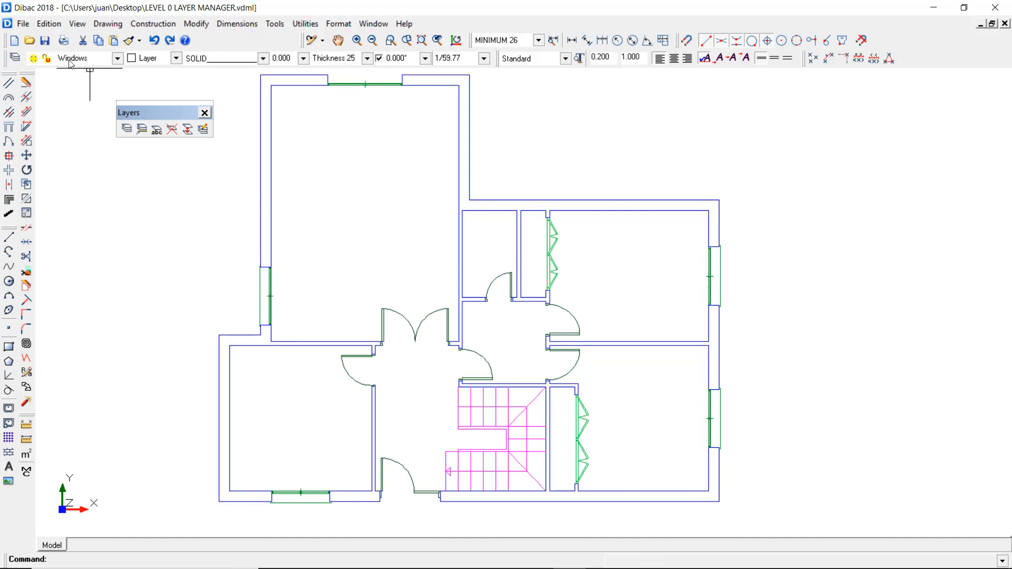
pyautogui.click(141, 130)
pyautogui.click(271, 142)
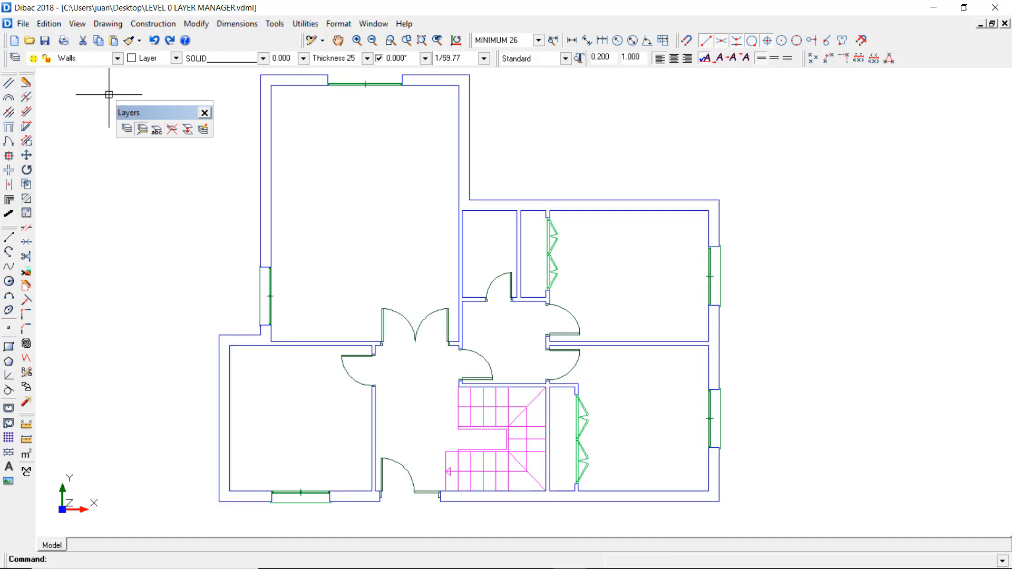
pyautogui.click(141, 130)
pyautogui.click(465, 428)
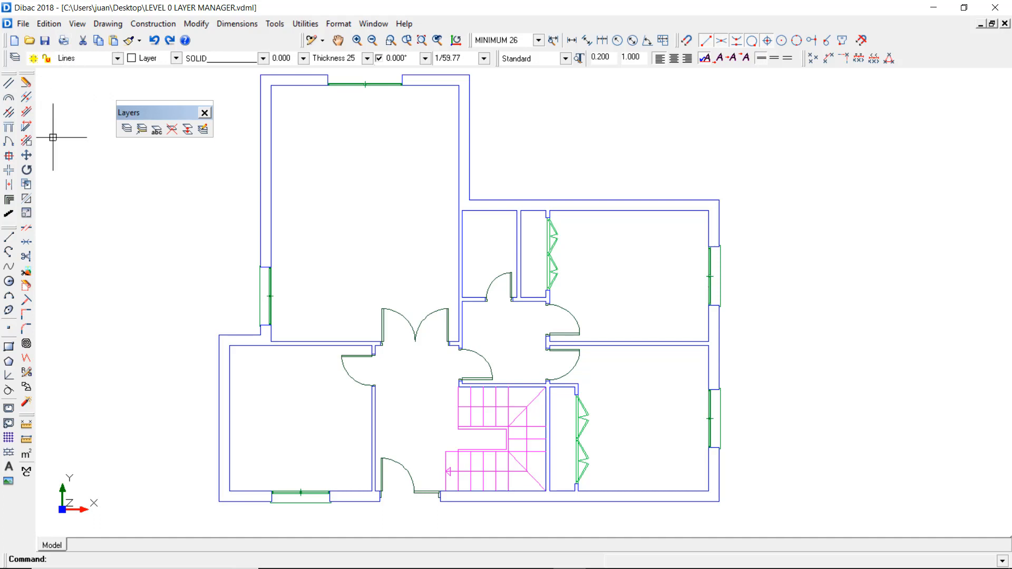
# Step: Draw a chain of four straight lines on the Lines layer in the empty area beside the floor plan
pyautogui.click(9, 237)
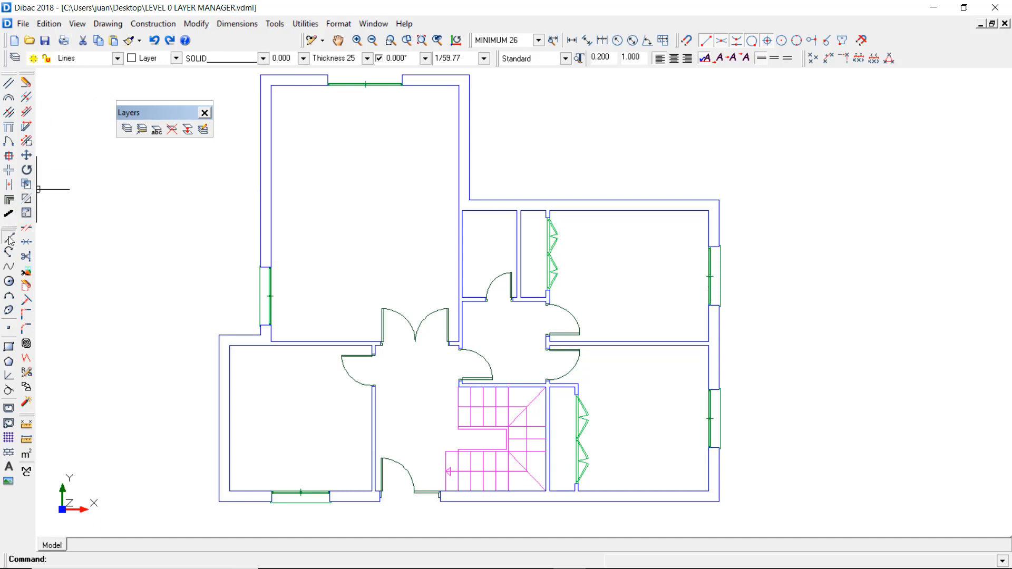
pyautogui.click(69, 202)
pyautogui.click(122, 201)
pyautogui.click(122, 357)
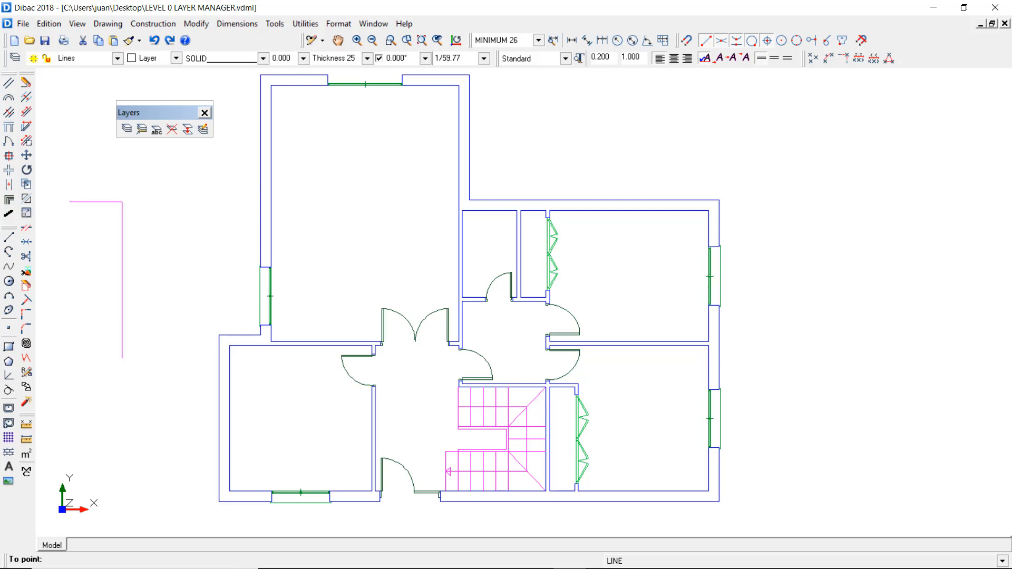
pyautogui.click(172, 358)
pyautogui.click(171, 233)
pyautogui.press('Escape')
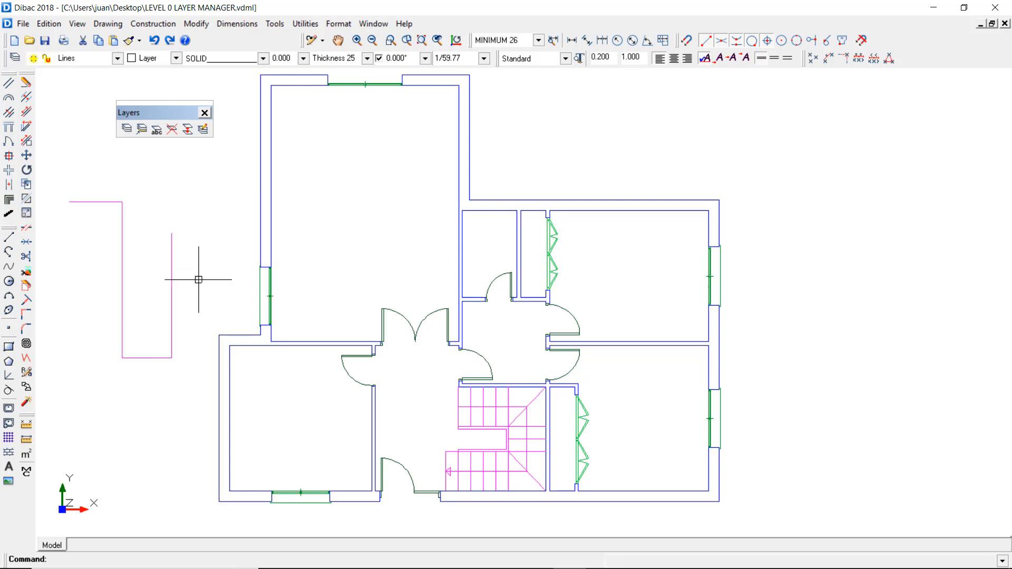
# Step: Delete the four connected test lines beside the floor plan
pyautogui.click(90, 54)
pyautogui.click(90, 55)
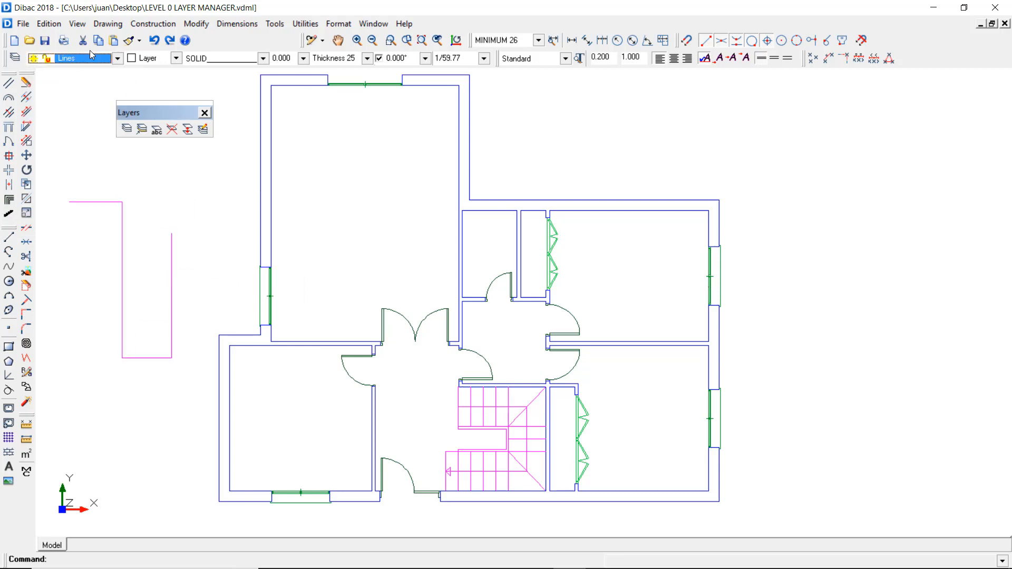
pyautogui.moveTo(65, 174); pyautogui.dragTo(191, 360)
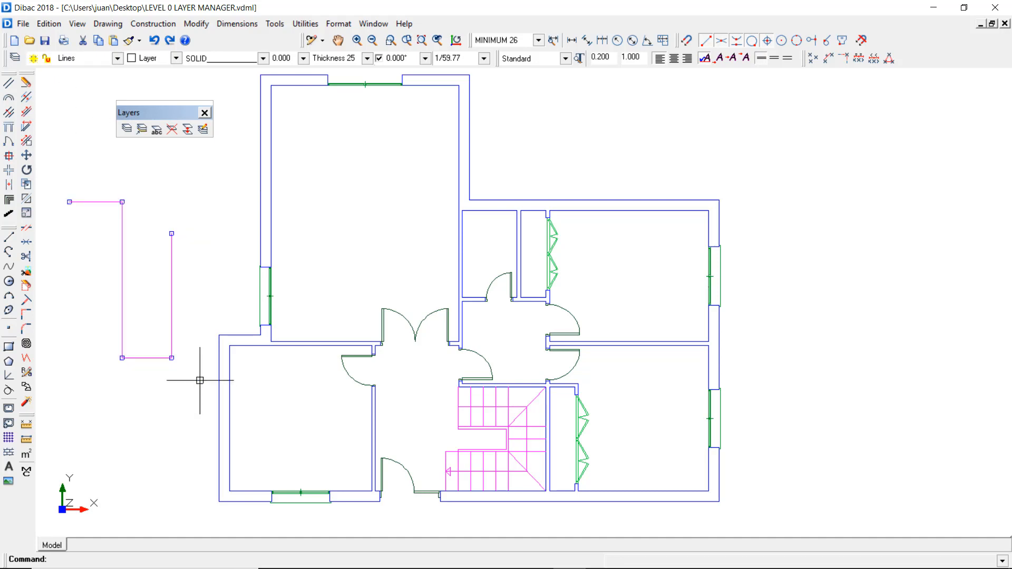
pyautogui.press('Delete')
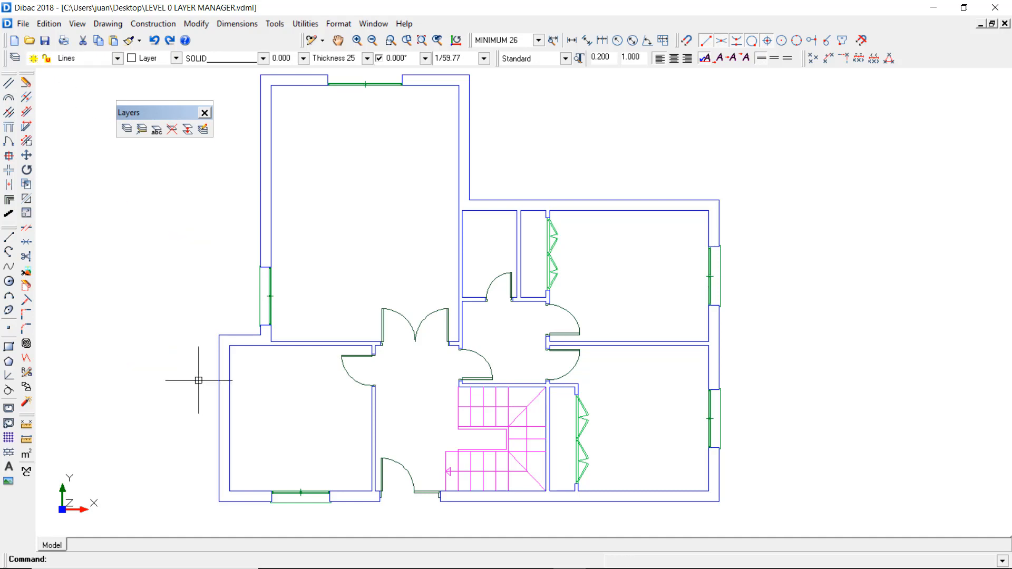
pyautogui.click(157, 130)
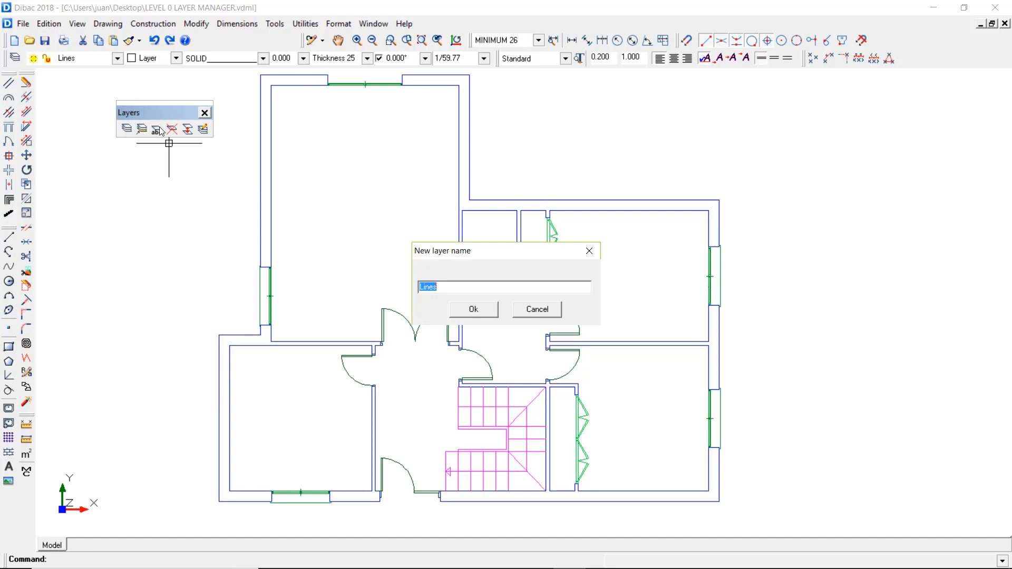
pyautogui.click(446, 290)
pyautogui.click(532, 308)
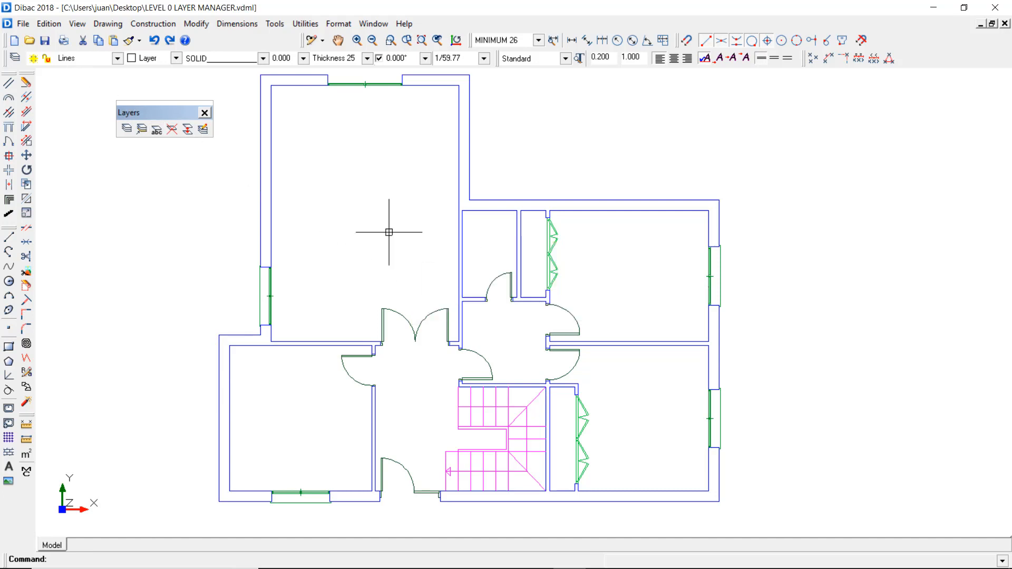
# Step: Delete the Walls layer together with its entities
pyautogui.click(172, 130)
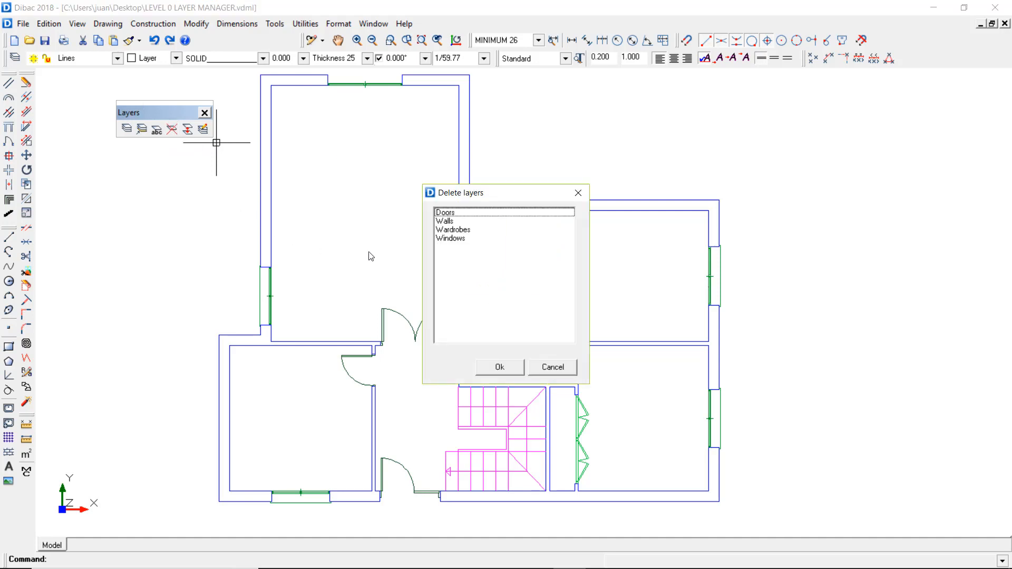
pyautogui.click(445, 221)
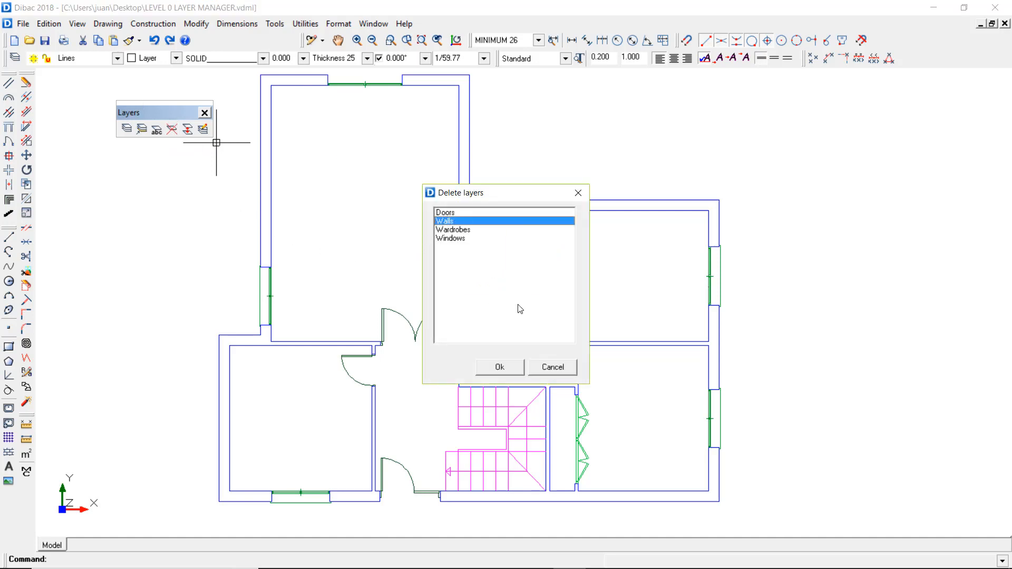
pyautogui.click(499, 367)
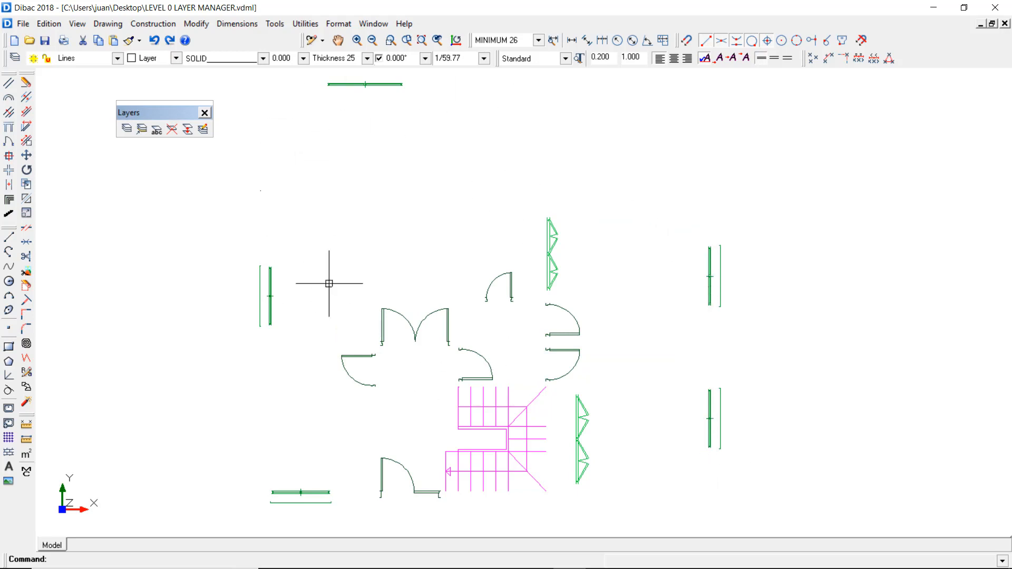
# Step: Check the list of remaining layers and undo the deletion of the Walls layer
pyautogui.click(113, 60)
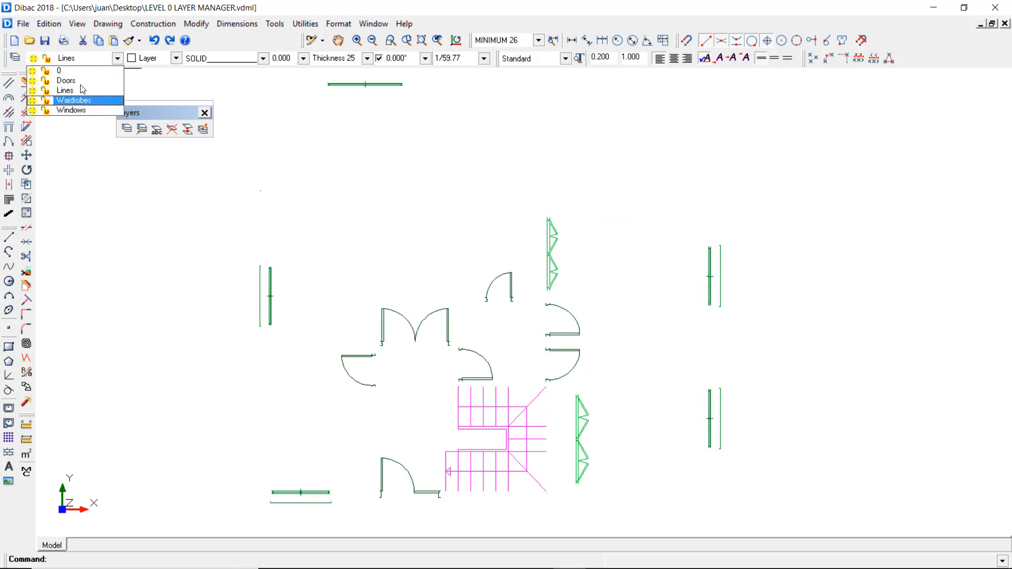
pyautogui.click(98, 53)
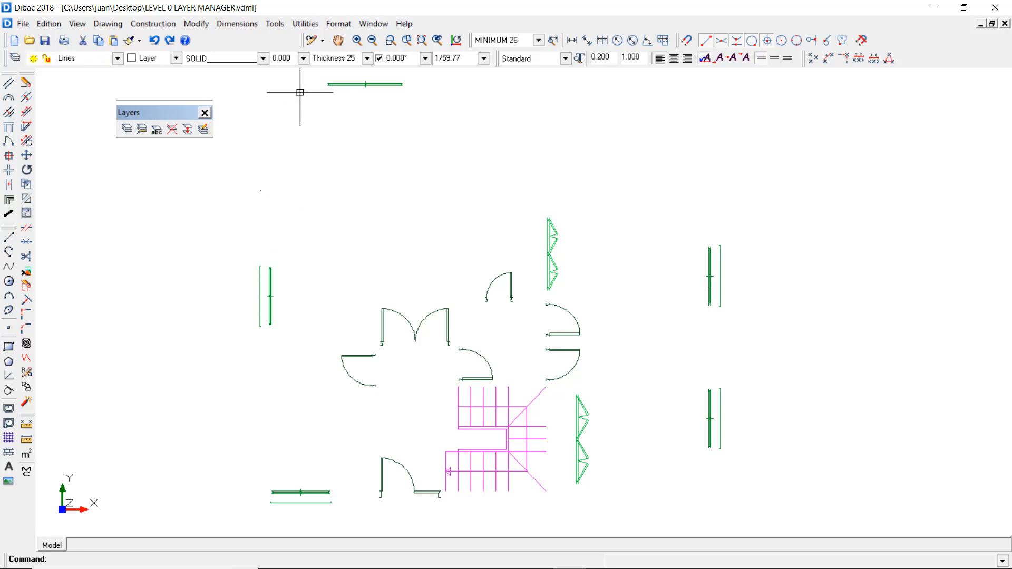
pyautogui.hotkey('ctrl', 'z')
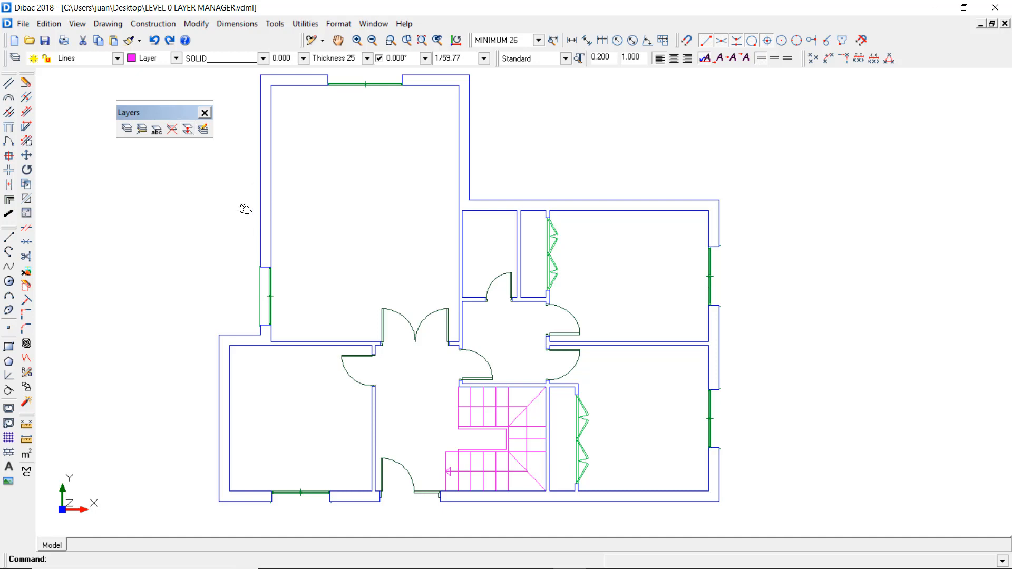
# Step: Create a new layer named Staircase in the Layer Properties Manager and accept it
pyautogui.moveTo(245, 208); pyautogui.dragTo(213, 217, button='middle')
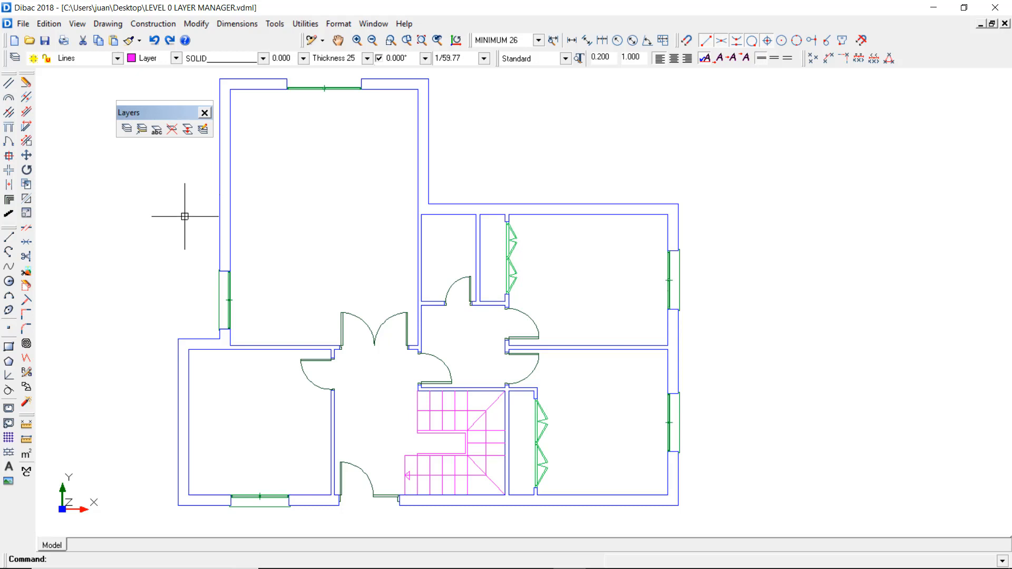
pyautogui.click(127, 130)
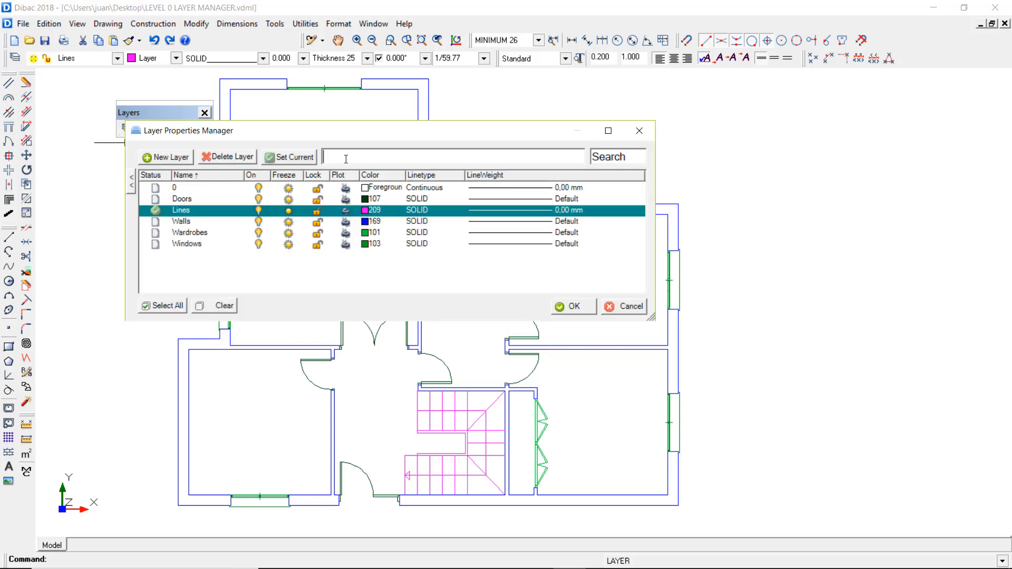
pyautogui.write('Staircase')
pyautogui.click(168, 159)
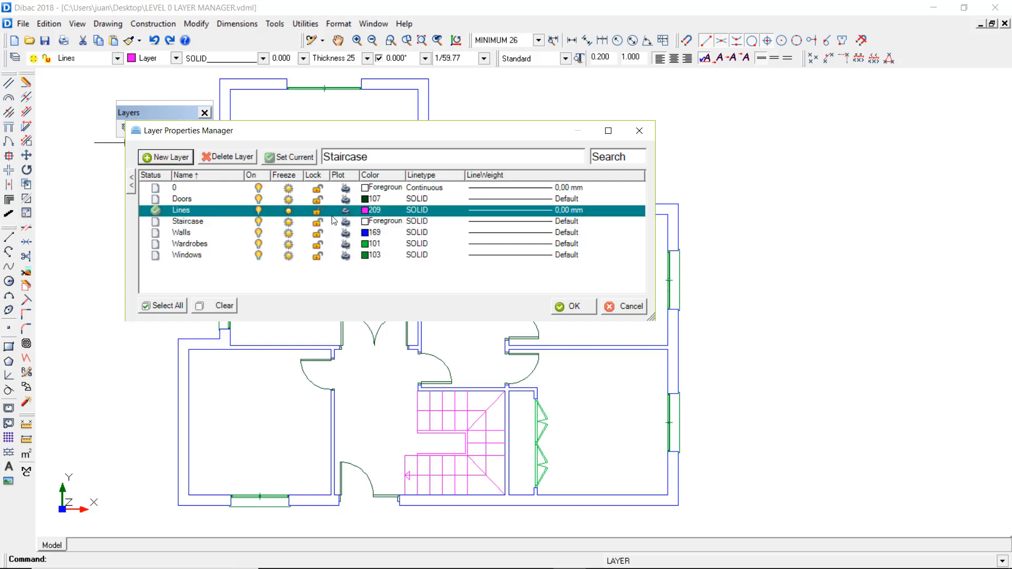
pyautogui.click(580, 309)
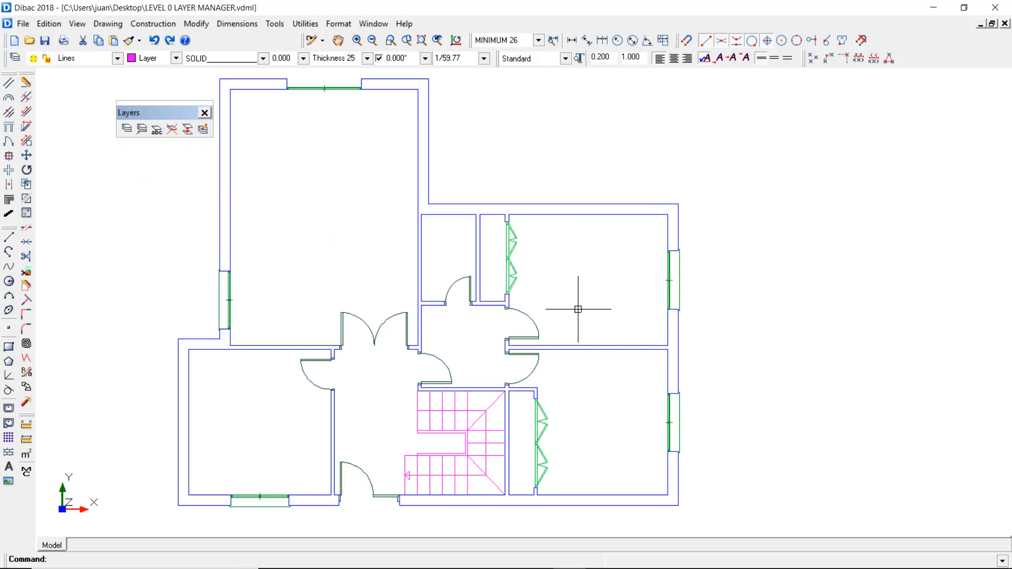
# Step: Use Copy Layers to transfer the entities of origin layer Lines to destination layer Staircase
pyautogui.click(188, 129)
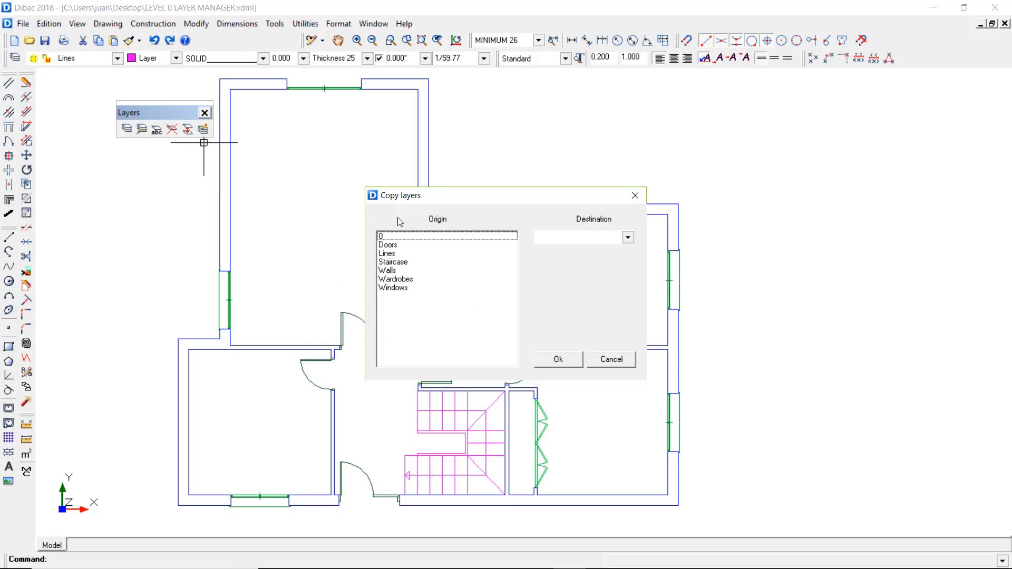
pyautogui.click(390, 253)
pyautogui.click(391, 262)
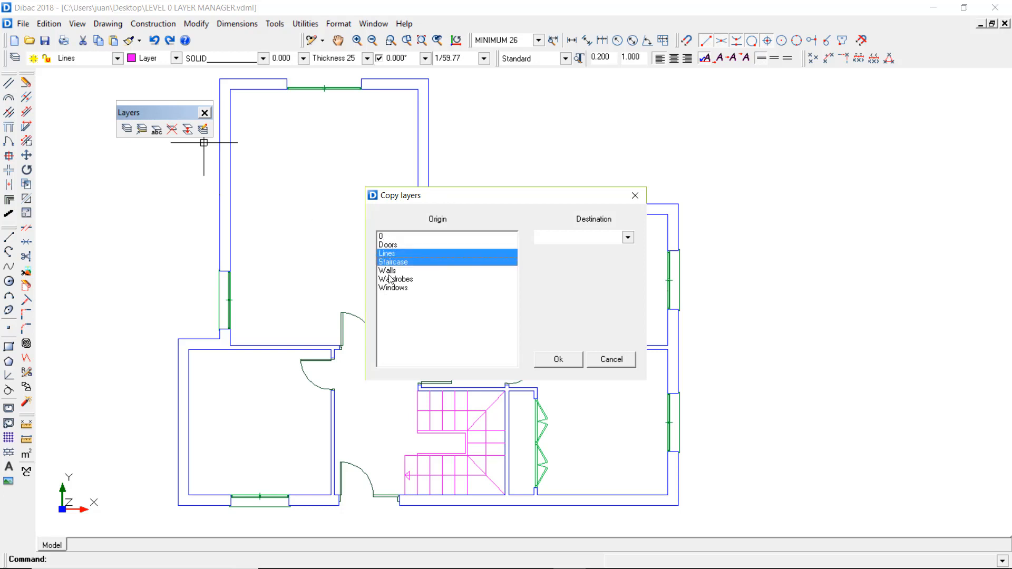
pyautogui.click(390, 279)
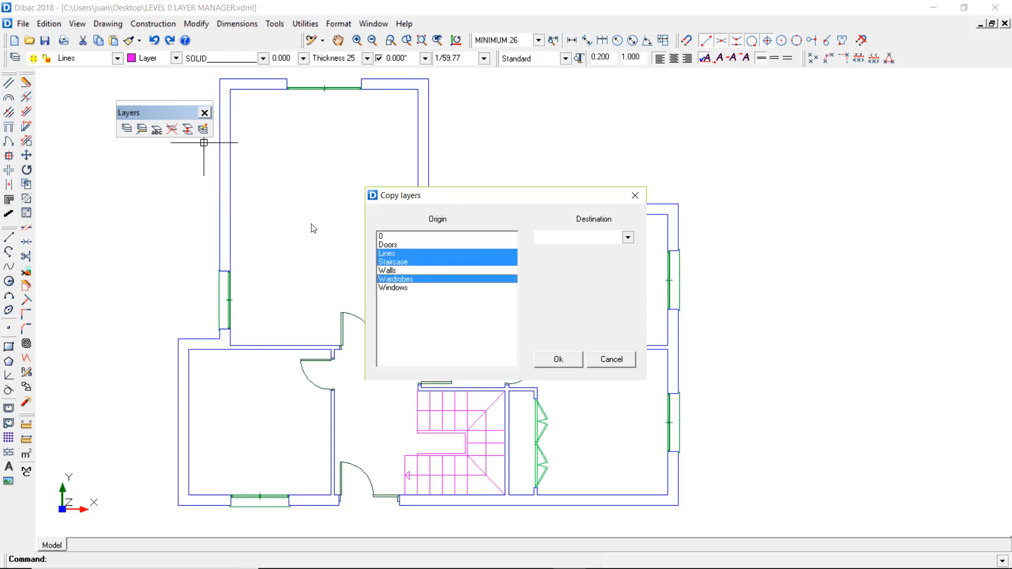
pyautogui.click(390, 255)
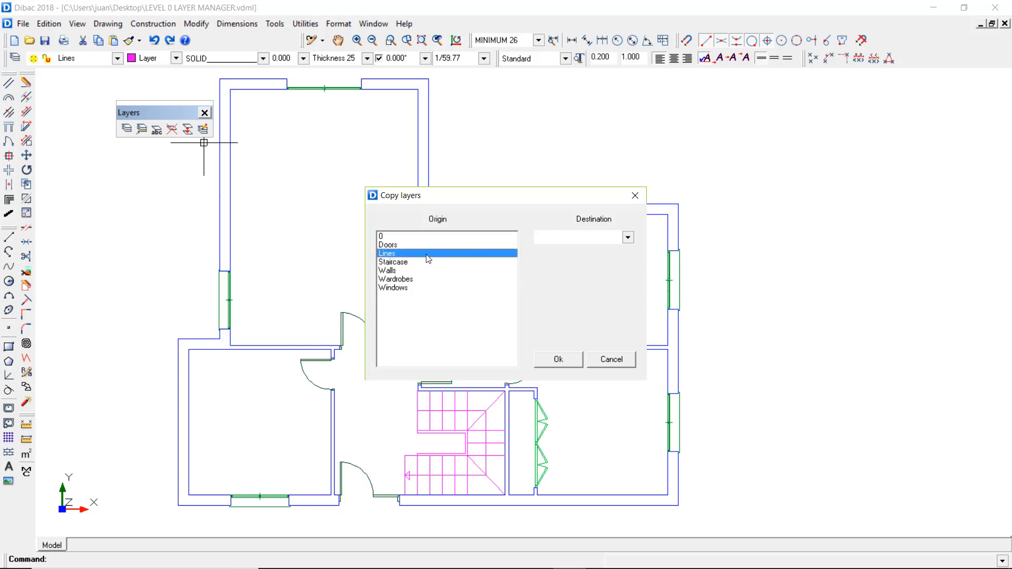
pyautogui.click(628, 238)
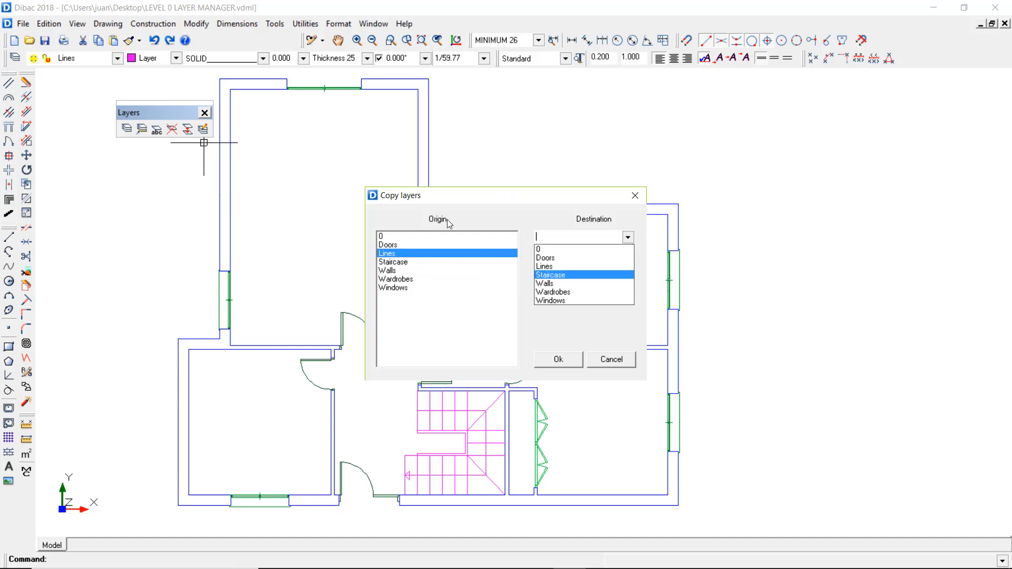
pyautogui.click(562, 273)
pyautogui.click(559, 359)
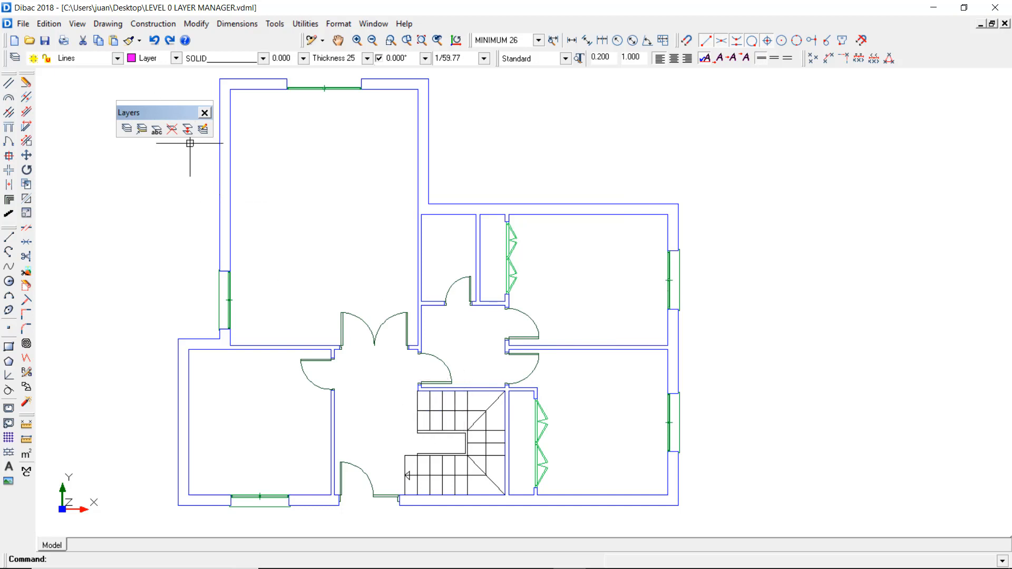
# Step: Make layer 0 current and review the list of layers
pyautogui.click(118, 59)
pyautogui.click(69, 70)
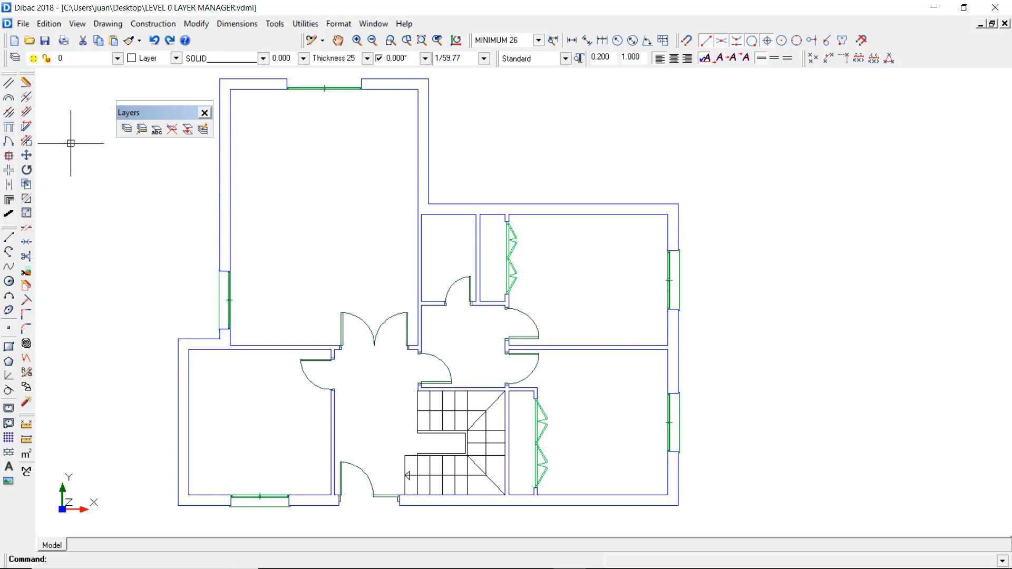
pyautogui.click(105, 58)
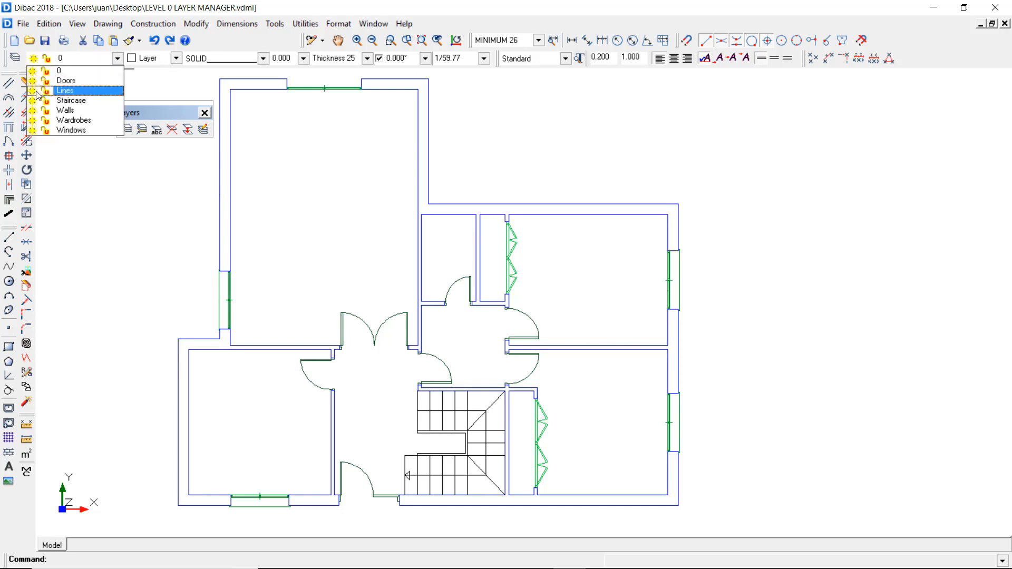
pyautogui.click(67, 166)
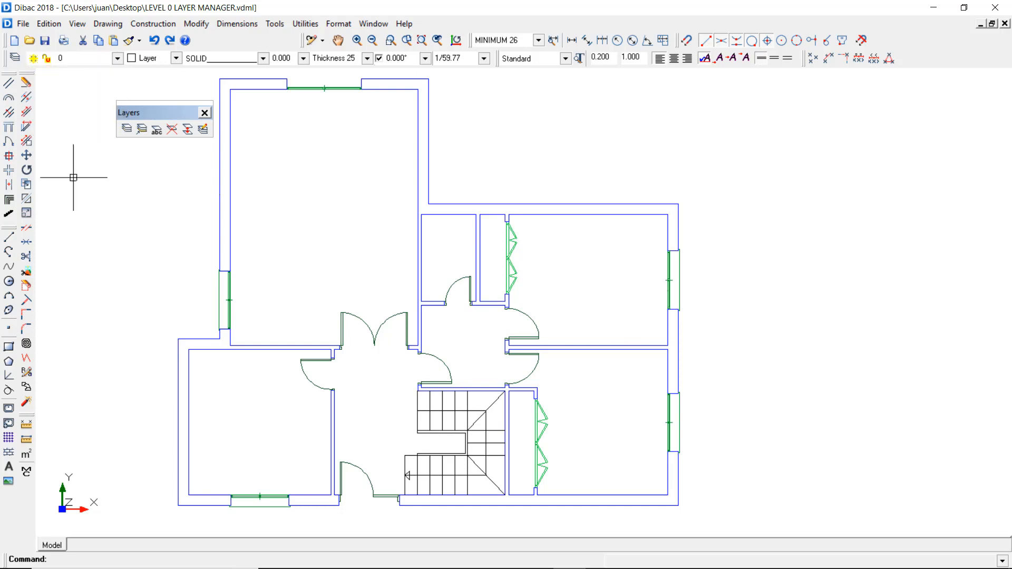
# Step: Move the copied staircase to the empty area right of the floor plan and thaw the Lines layer
pyautogui.click(27, 155)
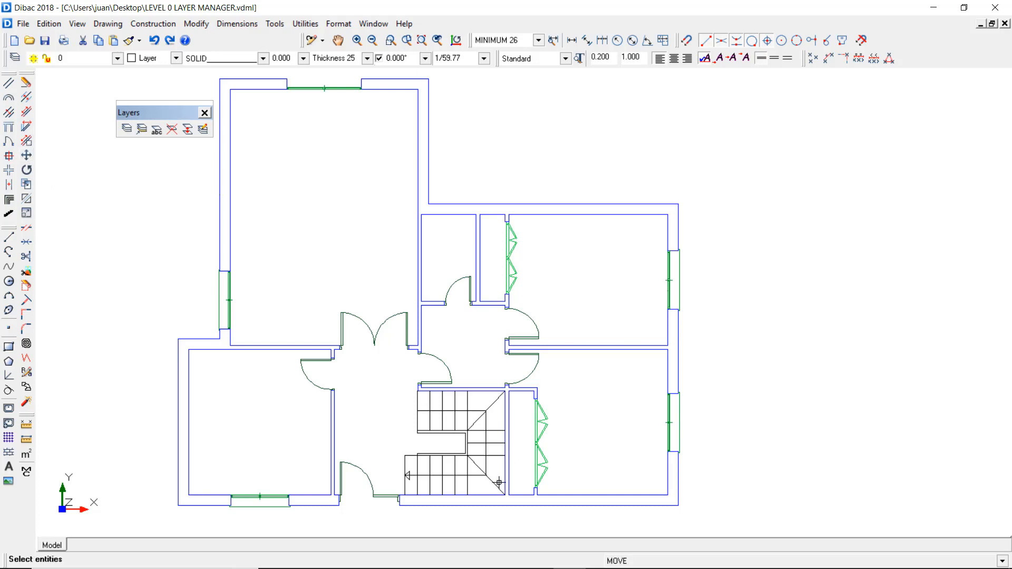
pyautogui.moveTo(499, 482); pyautogui.dragTo(387, 403)
pyautogui.rightClick(387, 405)
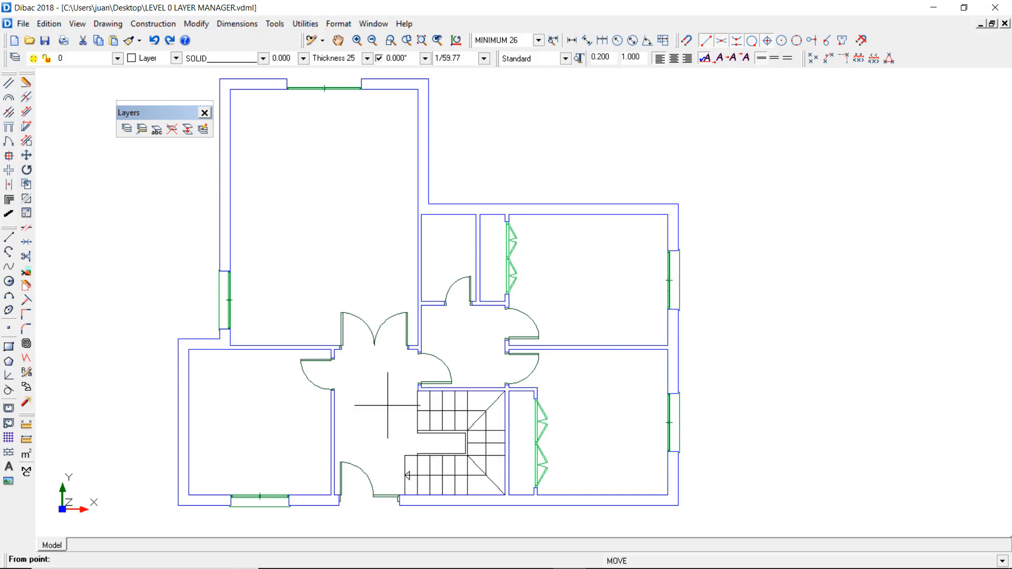
pyautogui.click(388, 412)
pyautogui.click(722, 411)
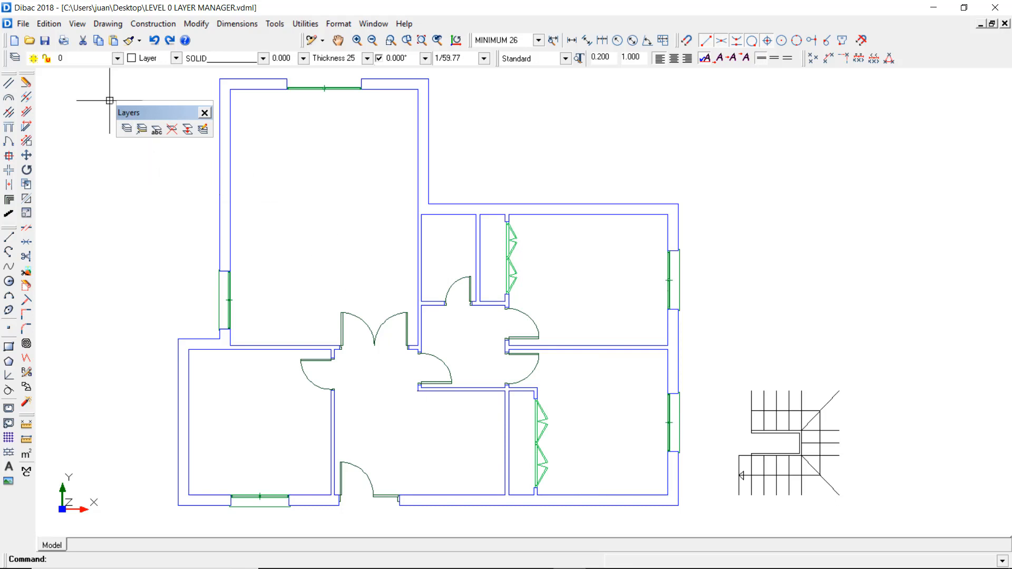
pyautogui.click(100, 57)
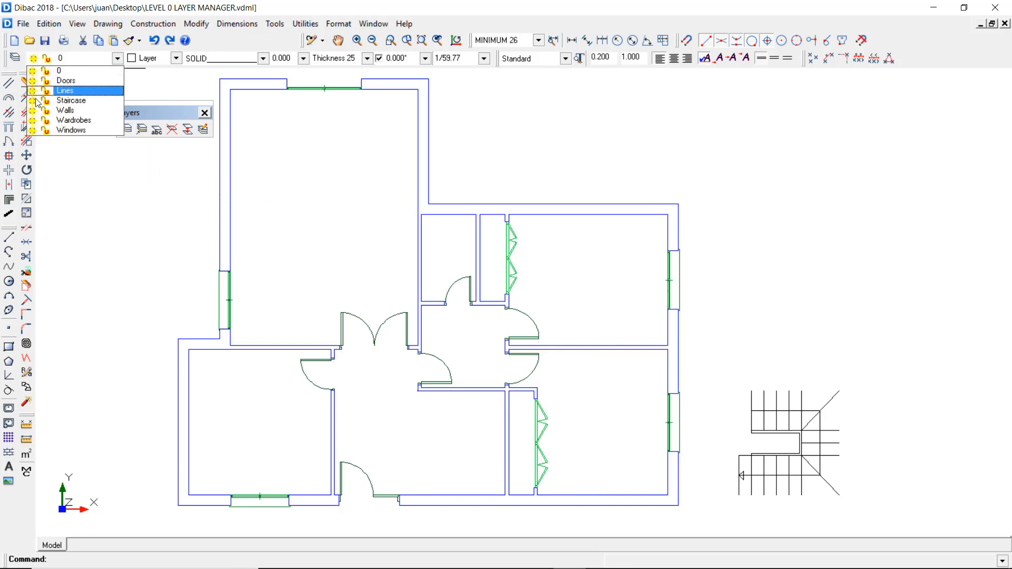
pyautogui.click(80, 193)
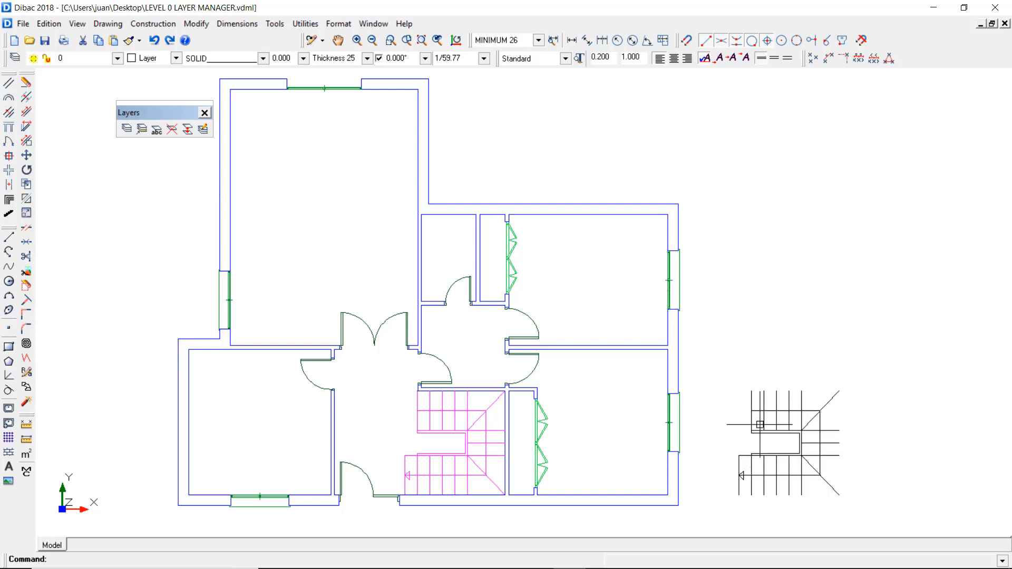
# Step: Switch the Staircase layer off and back on in the Layer Properties Manager and accept
pyautogui.click(16, 58)
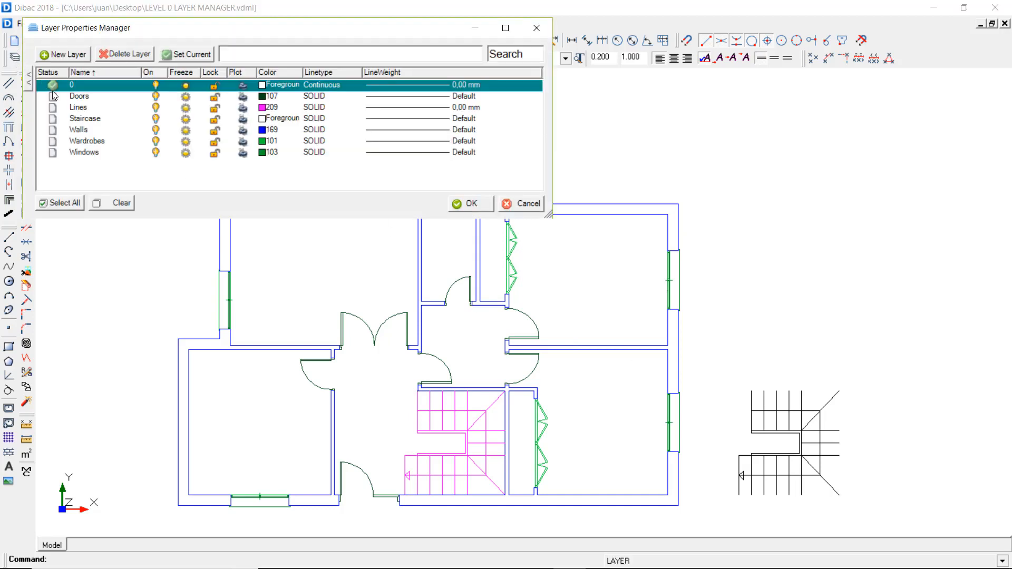
pyautogui.click(156, 119)
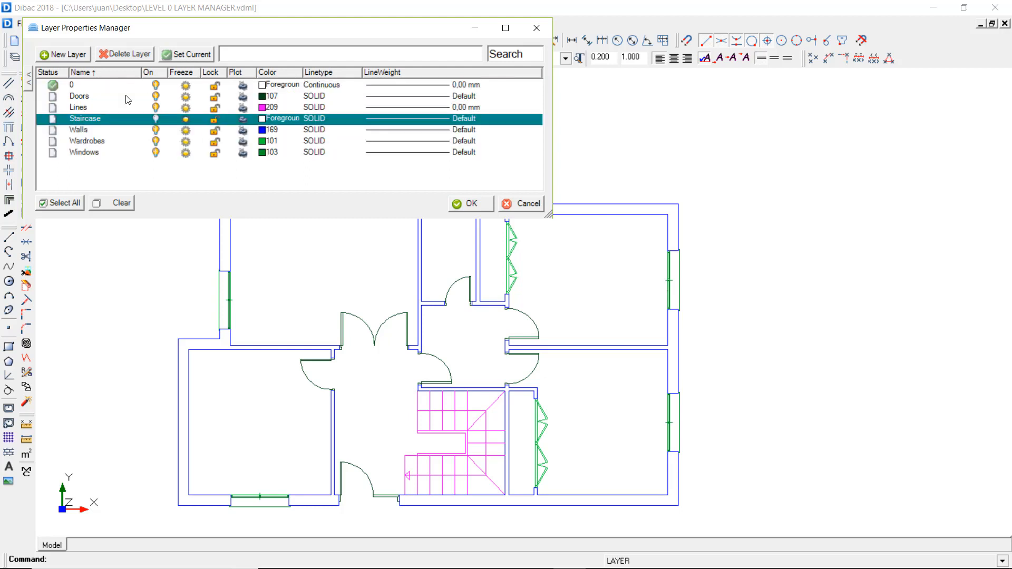
pyautogui.click(156, 120)
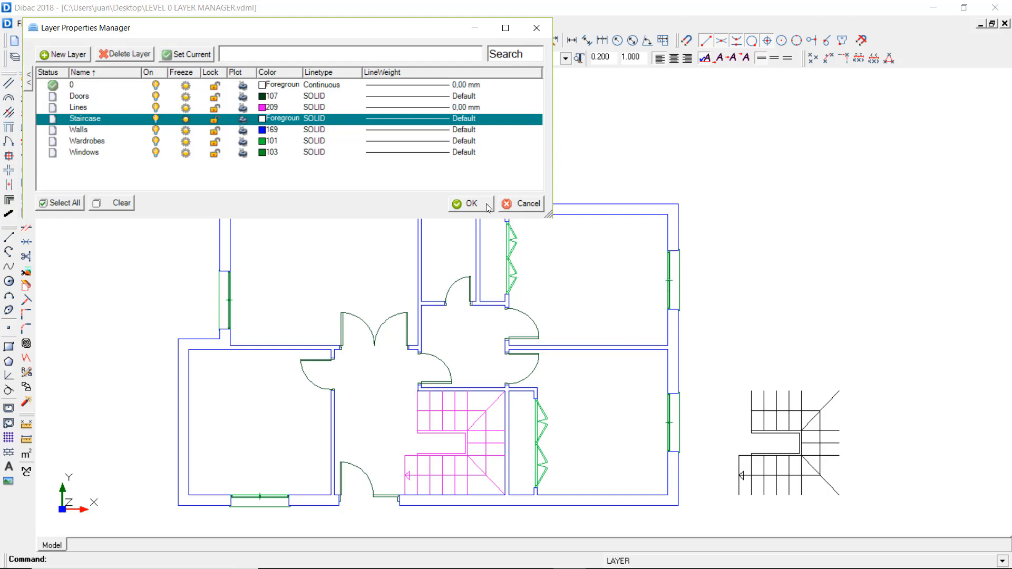
pyautogui.click(486, 205)
# Step: Delete the Staircase layer together with its entities using Delete Layers
pyautogui.click(172, 129)
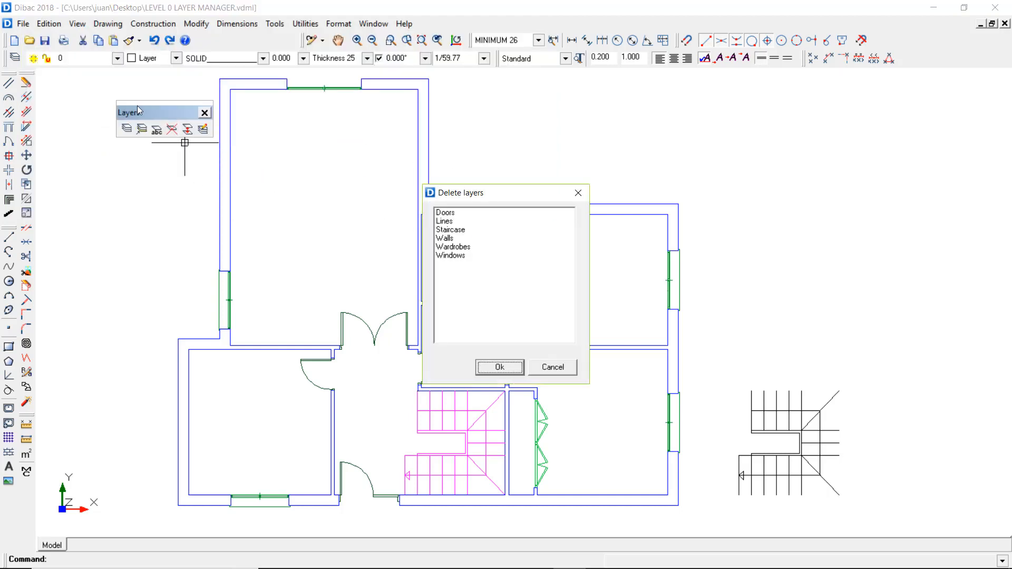
pyautogui.click(443, 229)
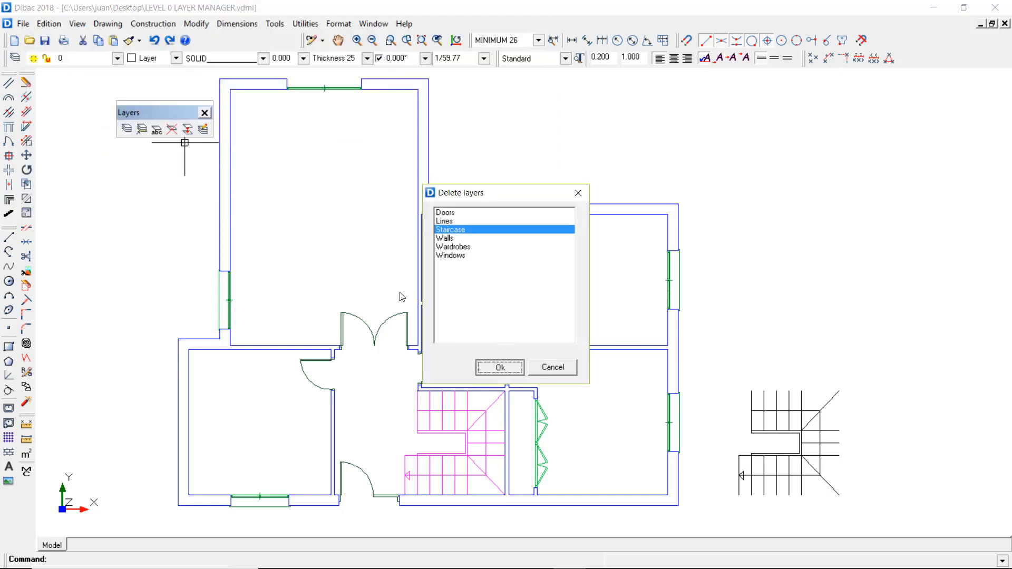
pyautogui.press('Return')
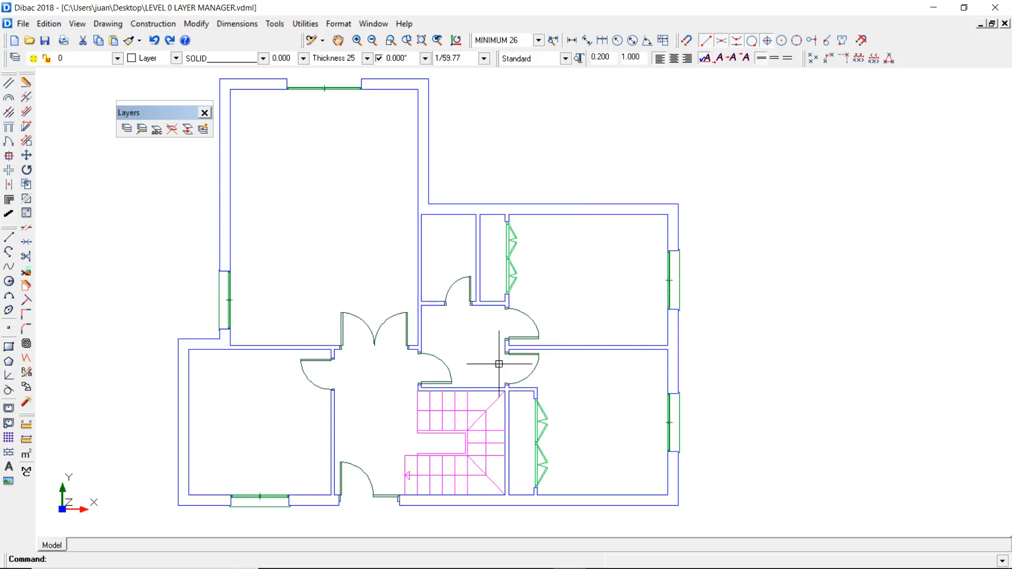
# Step: Create two layer groups named JOINERIES and OTHER in the Layer Manager, keeping the dialog clear of the plan
pyautogui.click(204, 129)
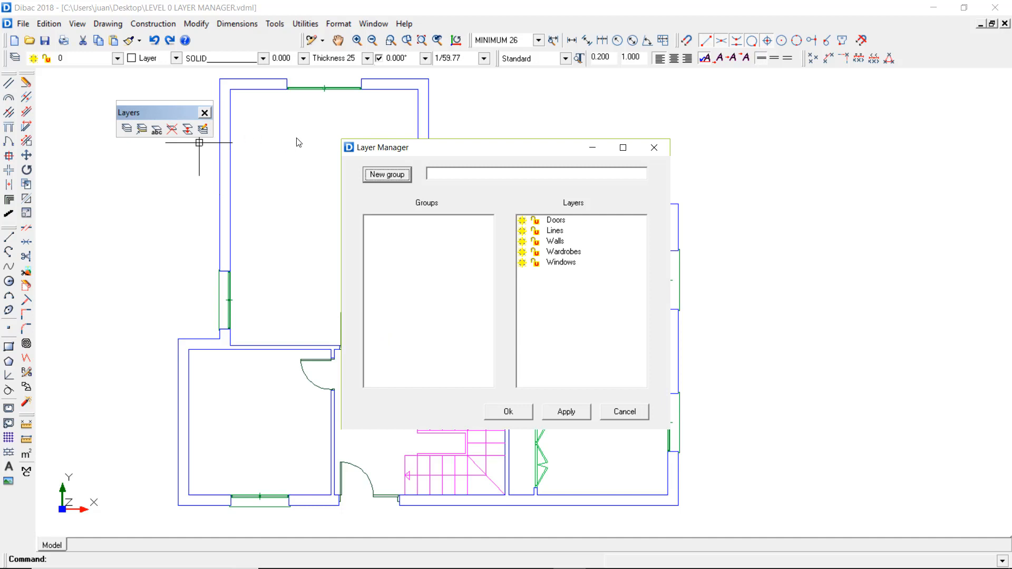
pyautogui.moveTo(474, 146); pyautogui.dragTo(690, 98)
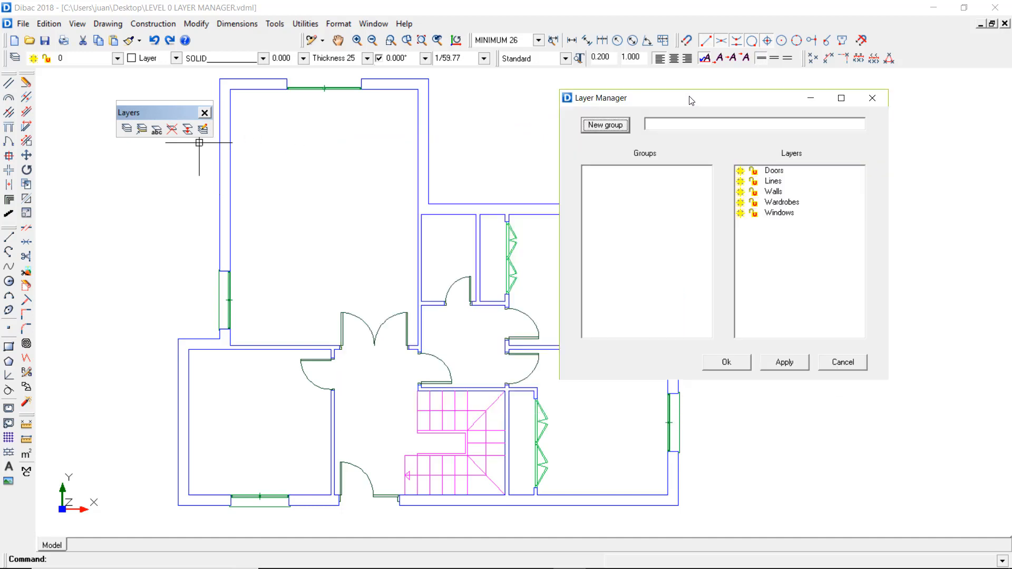
pyautogui.click(668, 125)
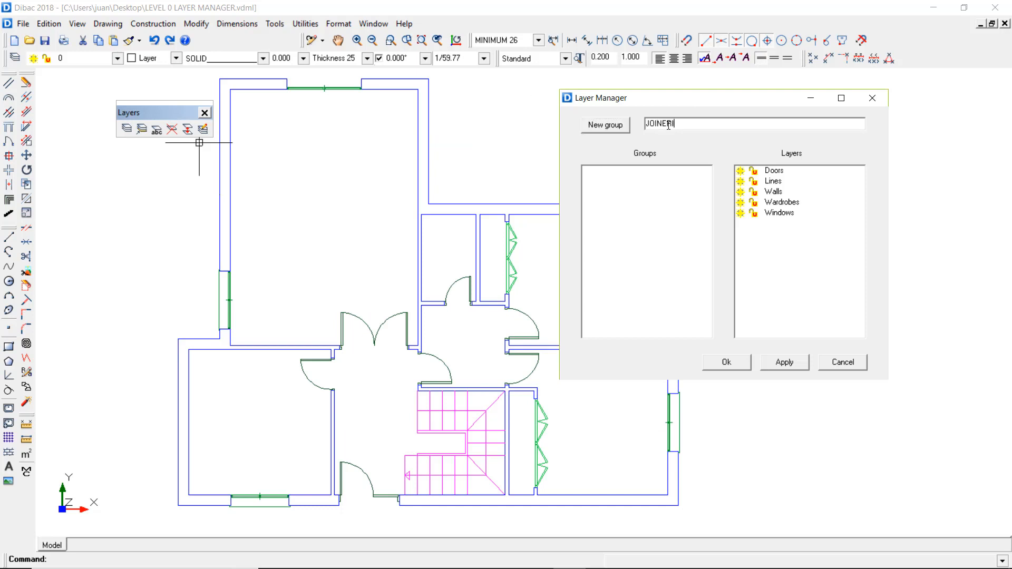
pyautogui.click(606, 131)
pyautogui.moveTo(685, 124); pyautogui.dragTo(607, 125)
pyautogui.write('OTHER')
pyautogui.click(591, 127)
# Step: Freeze the Walls and Lines layers in the JOINERIES group
pyautogui.click(617, 170)
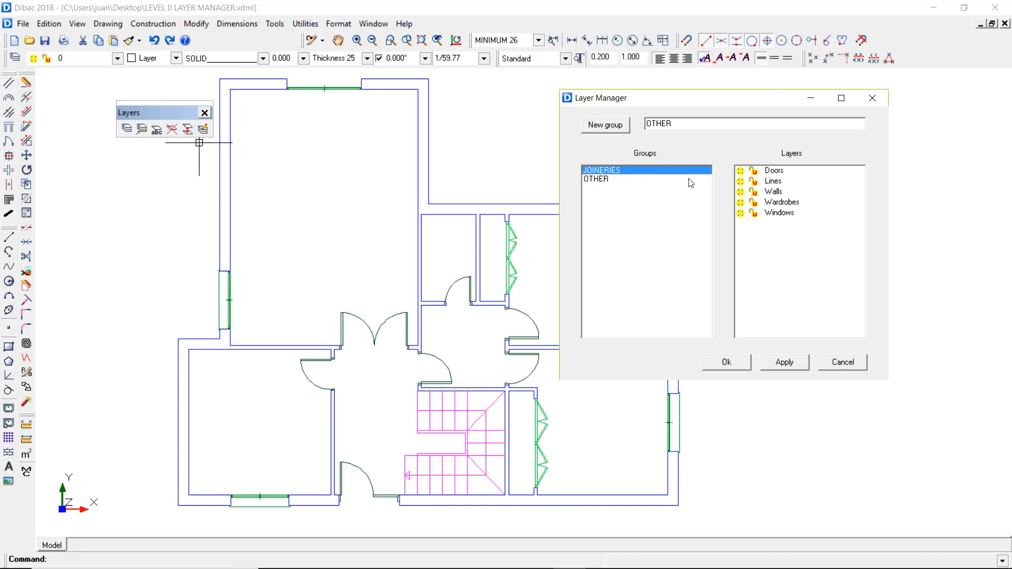
pyautogui.click(741, 193)
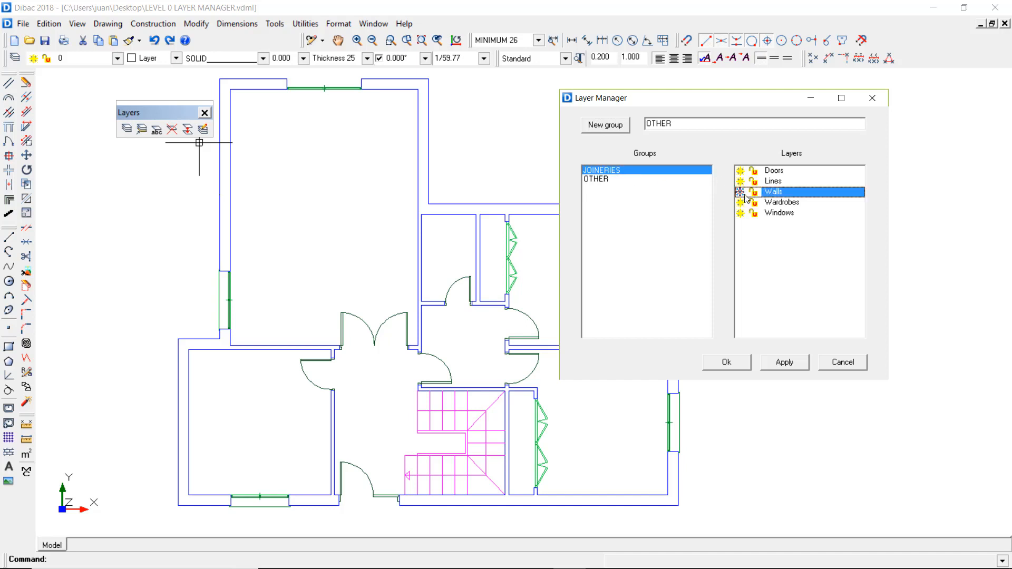
pyautogui.click(740, 182)
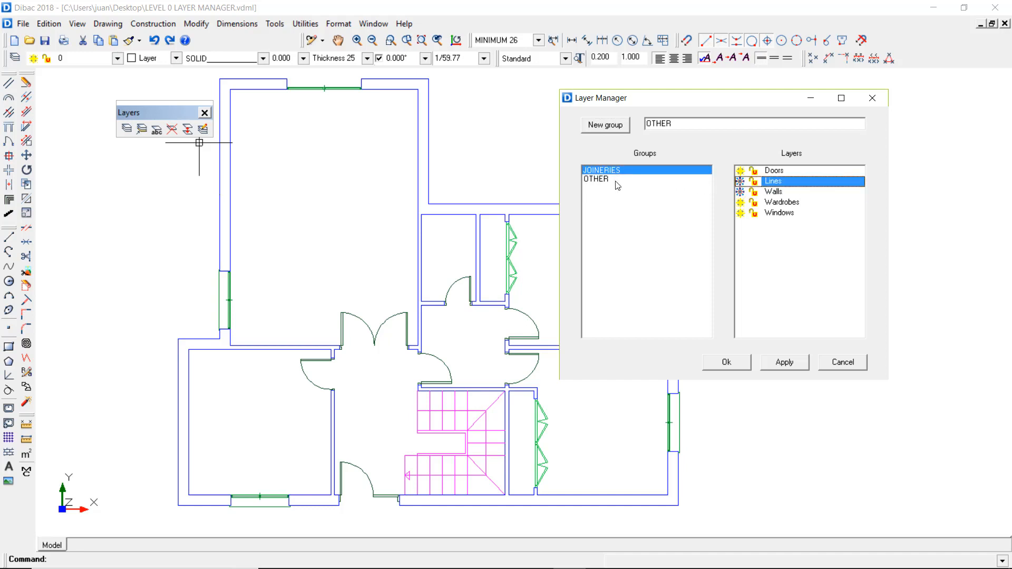
# Step: Freeze the Doors, Wardrobes and Windows layers in the OTHER group
pyautogui.click(596, 180)
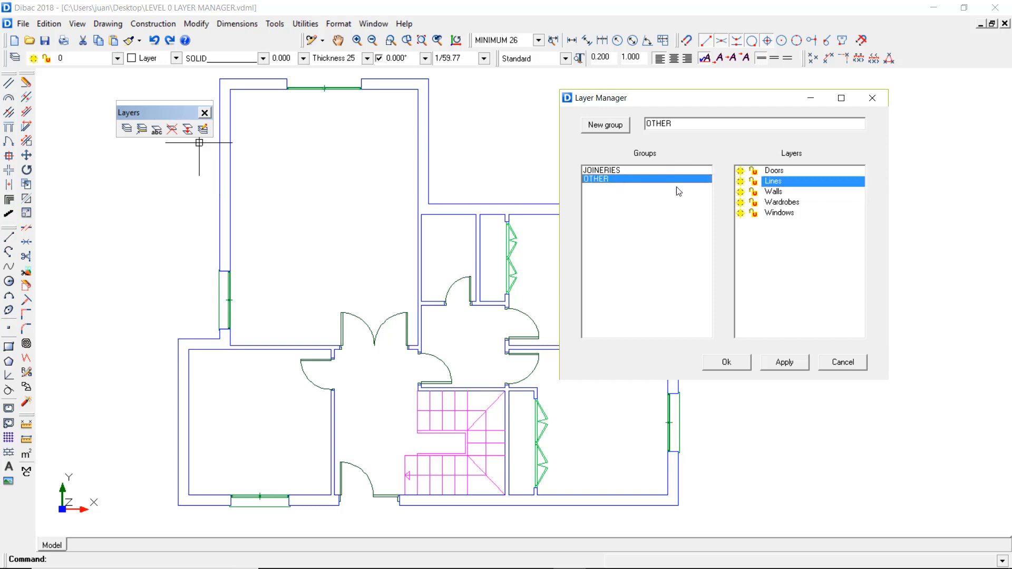
pyautogui.click(740, 212)
pyautogui.click(740, 202)
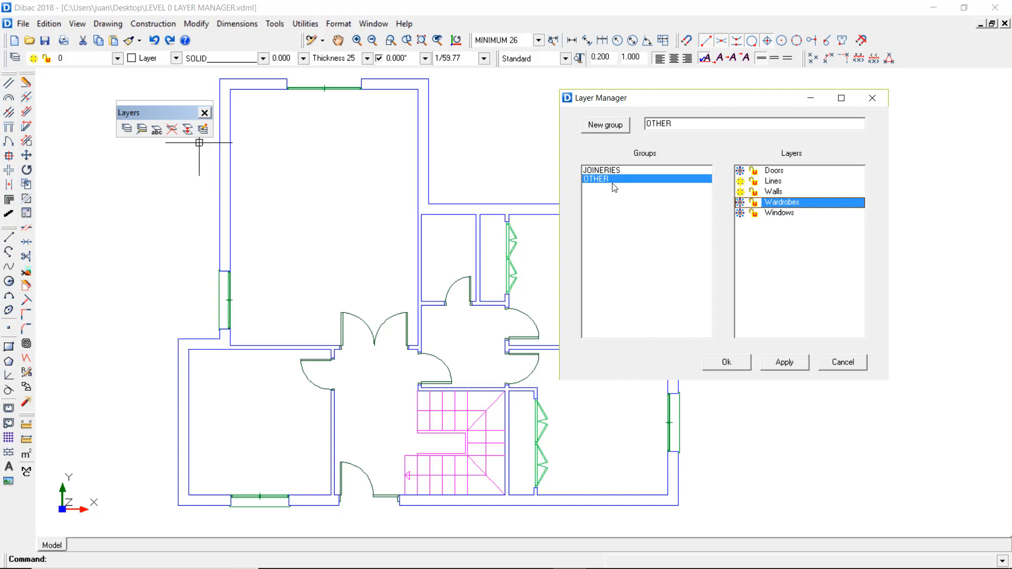
# Step: Apply the JOINERIES group's layer states to the drawing, followed by those of the OTHER group
pyautogui.click(606, 170)
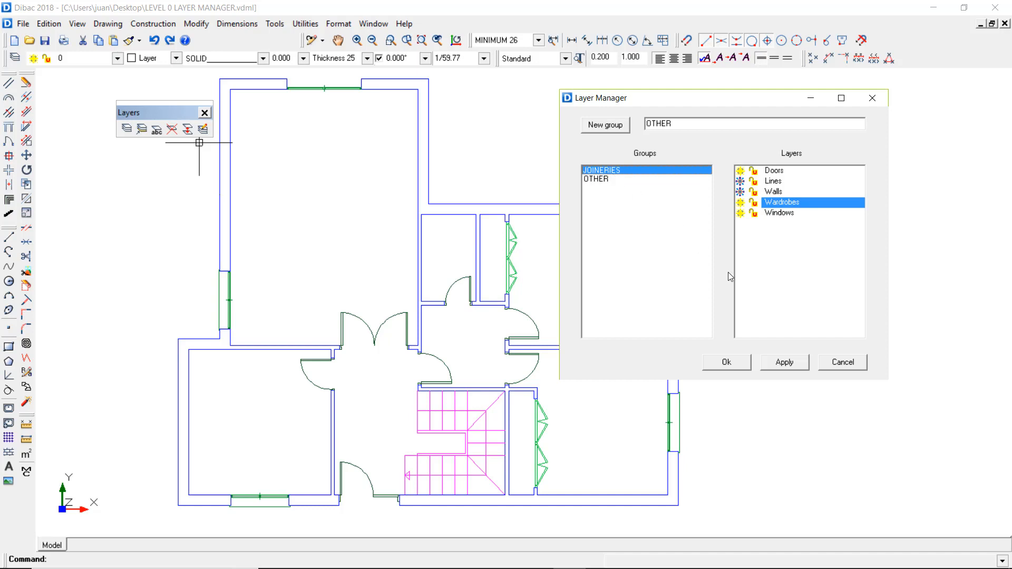
pyautogui.click(780, 361)
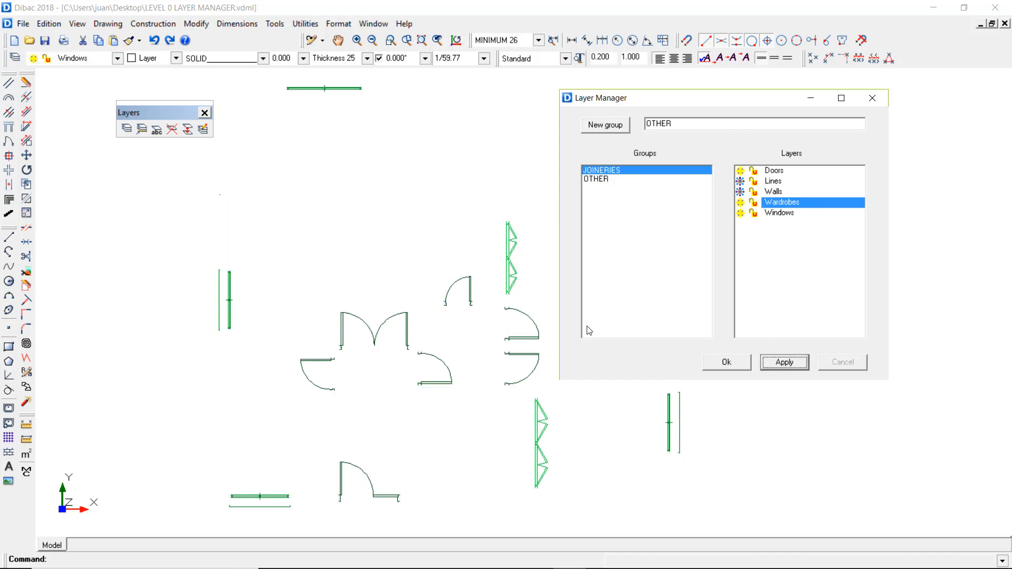
pyautogui.moveTo(659, 105); pyautogui.dragTo(716, 83)
pyautogui.click(665, 156)
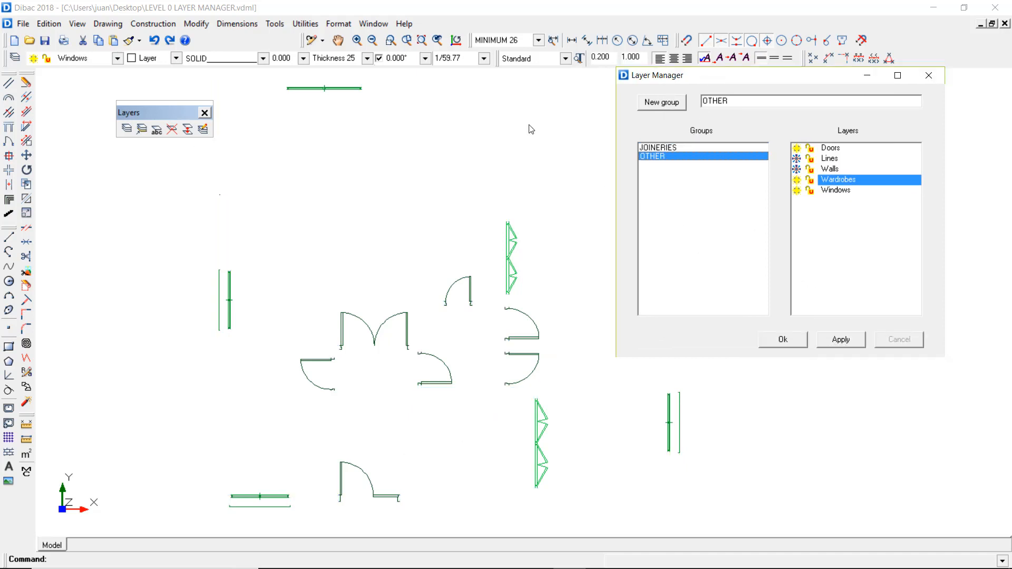
pyautogui.click(842, 337)
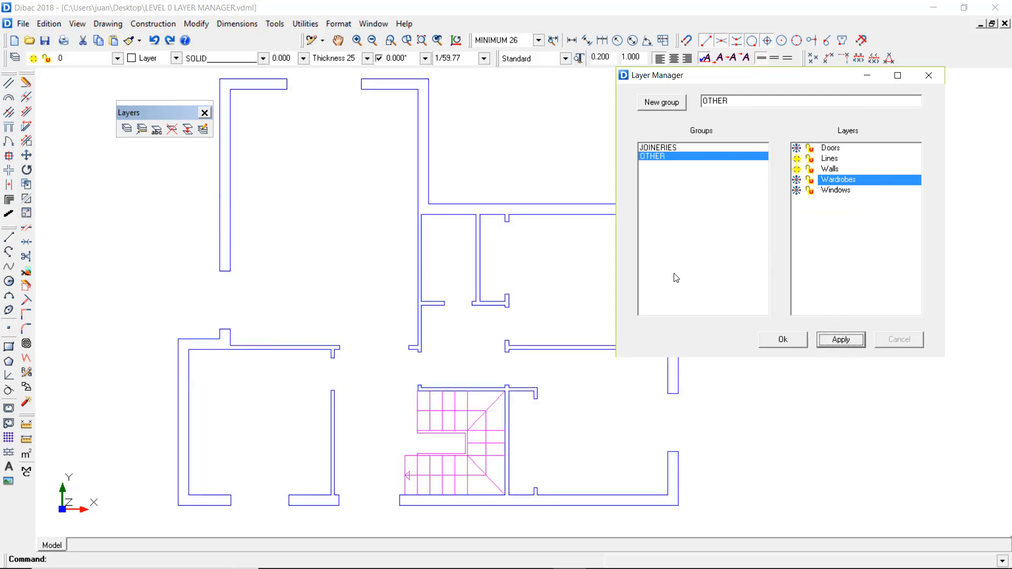